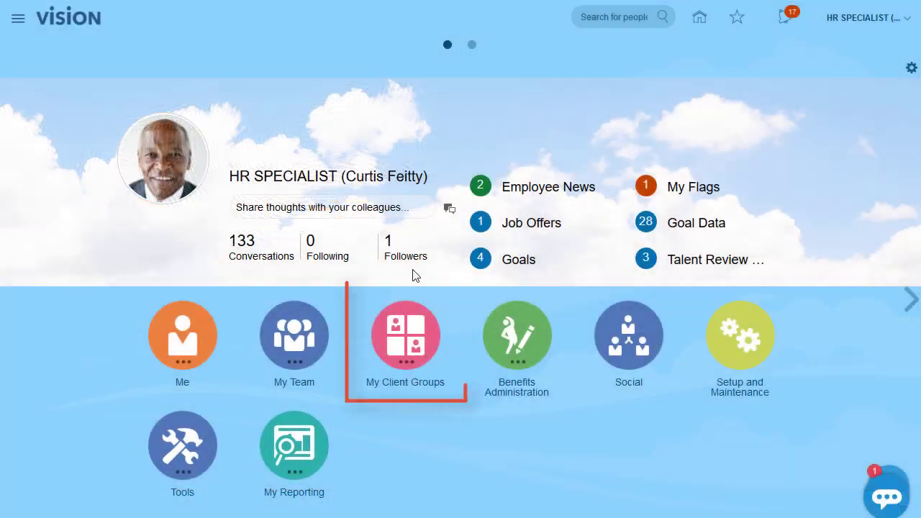
Step: Open the talent review meetings for client groups and conduct the Brown Organization 2020 Talent Review Meeting
{"action": "left_click", "coordinate": [410, 332]}
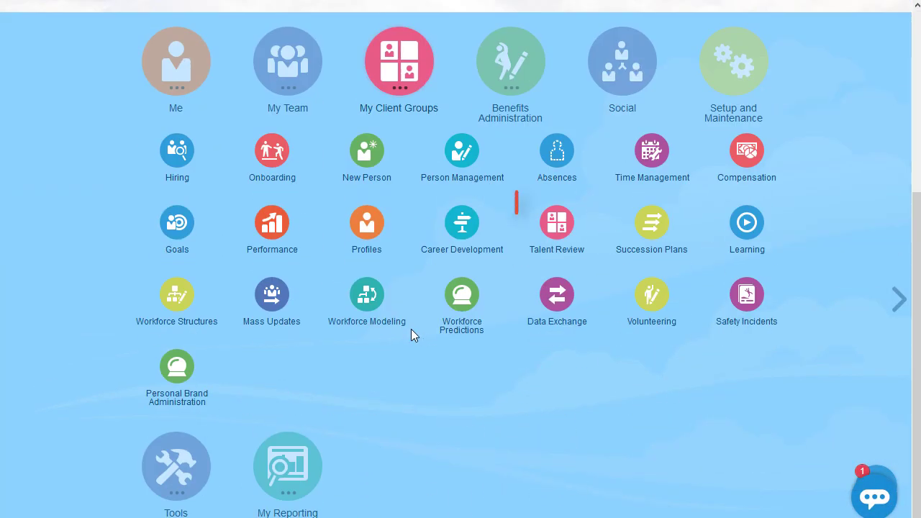
{"action": "left_click", "coordinate": [560, 233]}
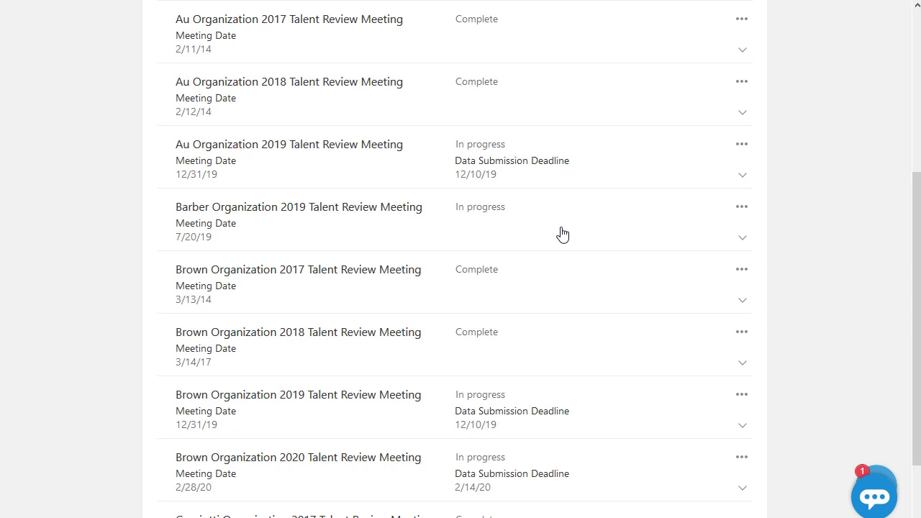
{"action": "scroll", "coordinate": [561, 234], "scroll_direction": "down", "scroll_amount": 2}
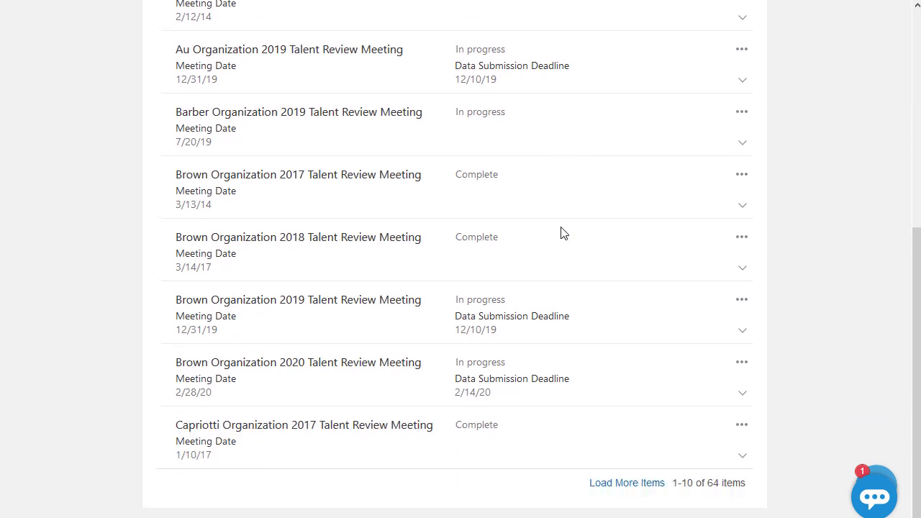
{"action": "left_click", "coordinate": [747, 365]}
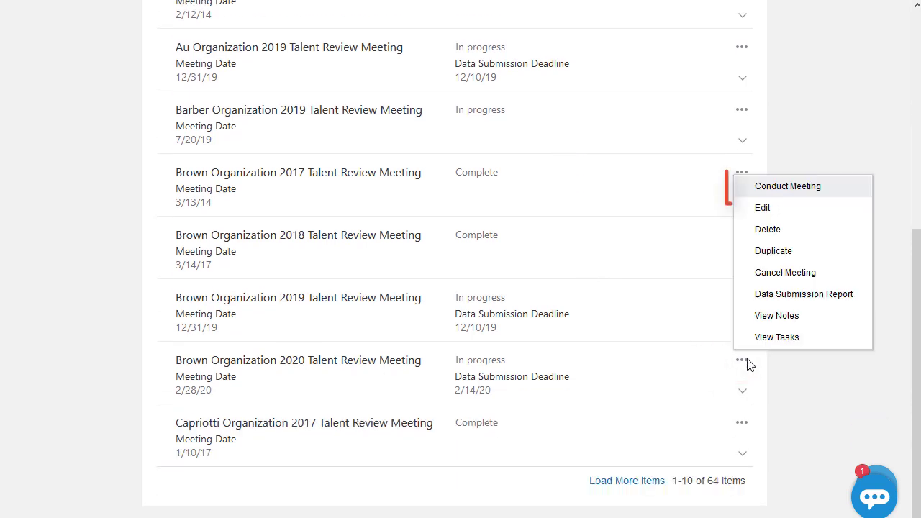
{"action": "left_click", "coordinate": [775, 189]}
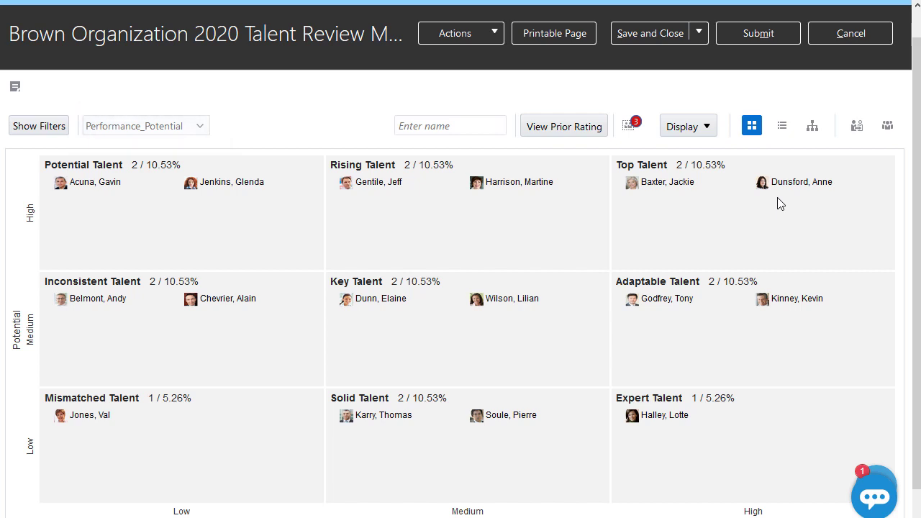
Step: Look over the available filters, and preview the box chart colour-coded by Job before returning to the plain display
{"action": "left_click", "coordinate": [48, 130]}
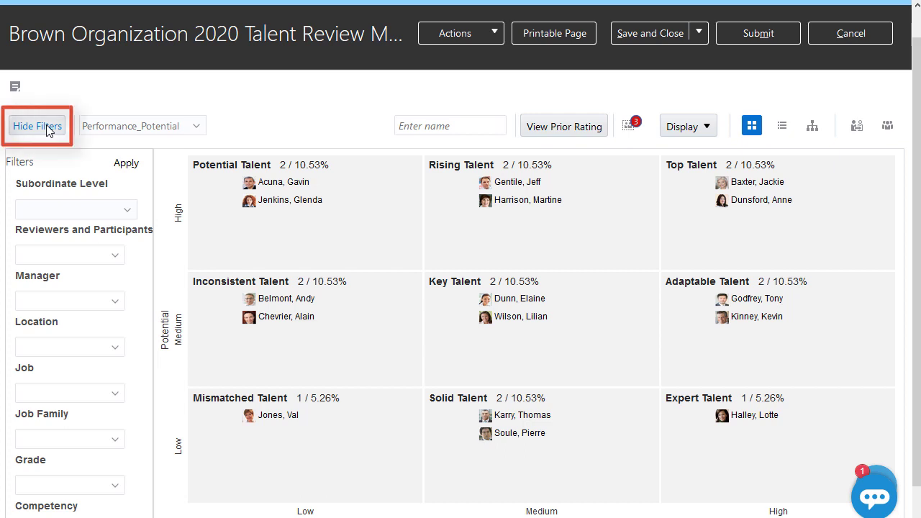
{"action": "left_click", "coordinate": [38, 126]}
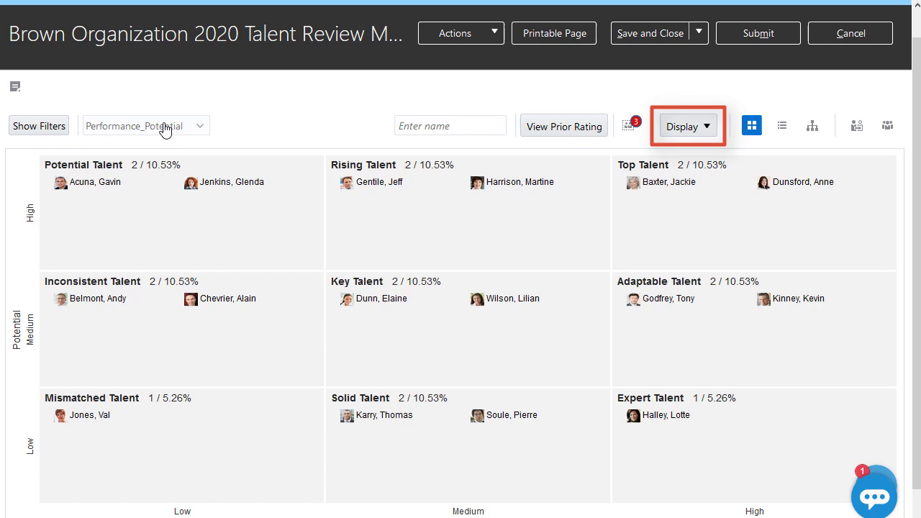
{"action": "left_click", "coordinate": [682, 126]}
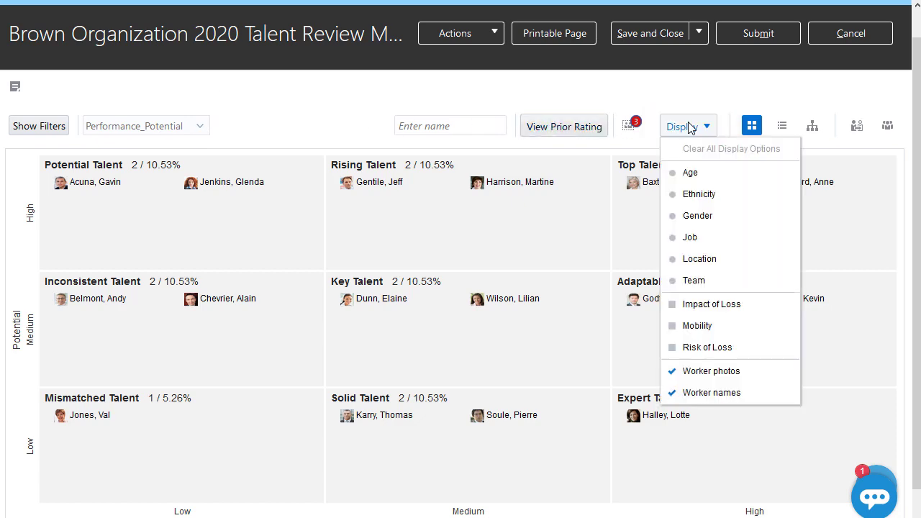
{"action": "left_click", "coordinate": [689, 239]}
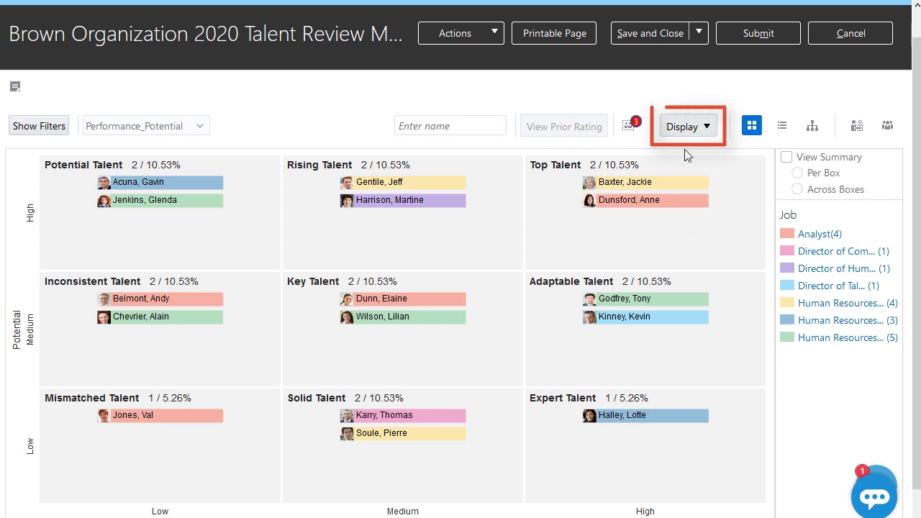
{"action": "left_click", "coordinate": [683, 128]}
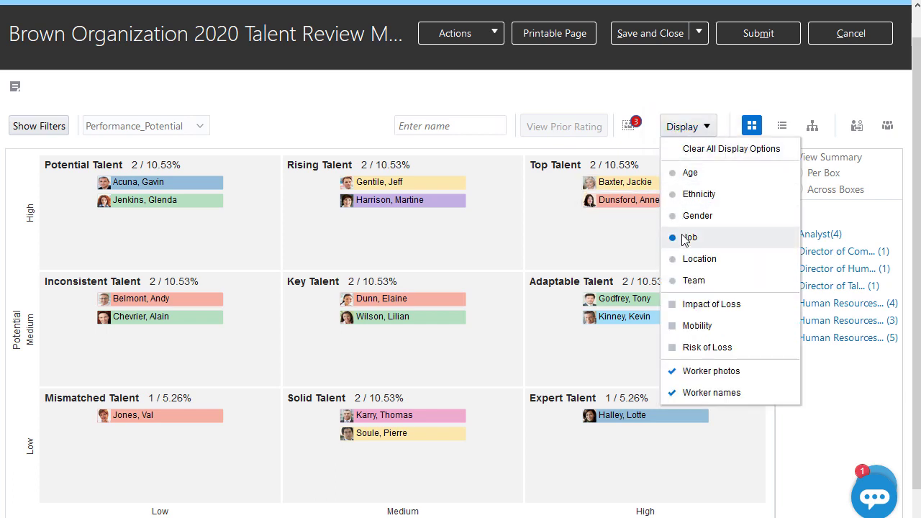
{"action": "left_click", "coordinate": [680, 238]}
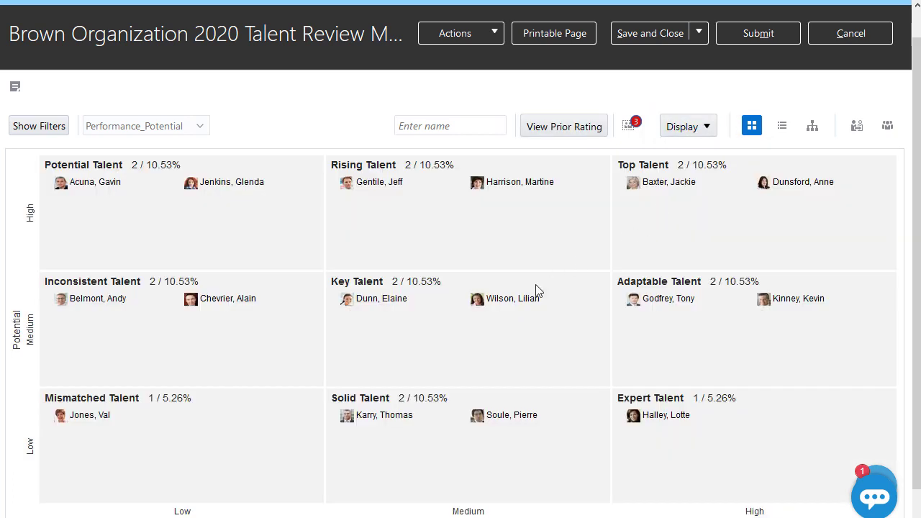
Step: View the rating summary of the second worker in the Key Talent box and the actions available in the meeting
{"action": "mouse_move", "coordinate": [521, 301]}
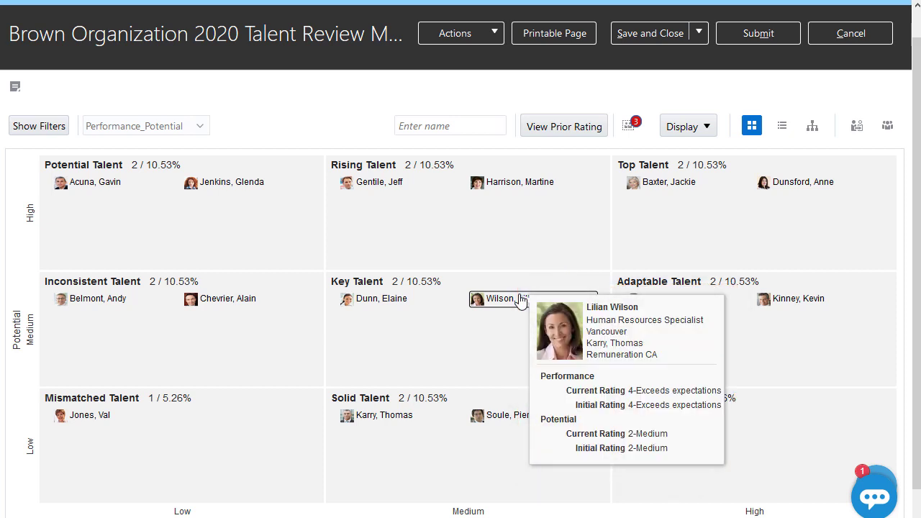
{"action": "left_click", "coordinate": [477, 35]}
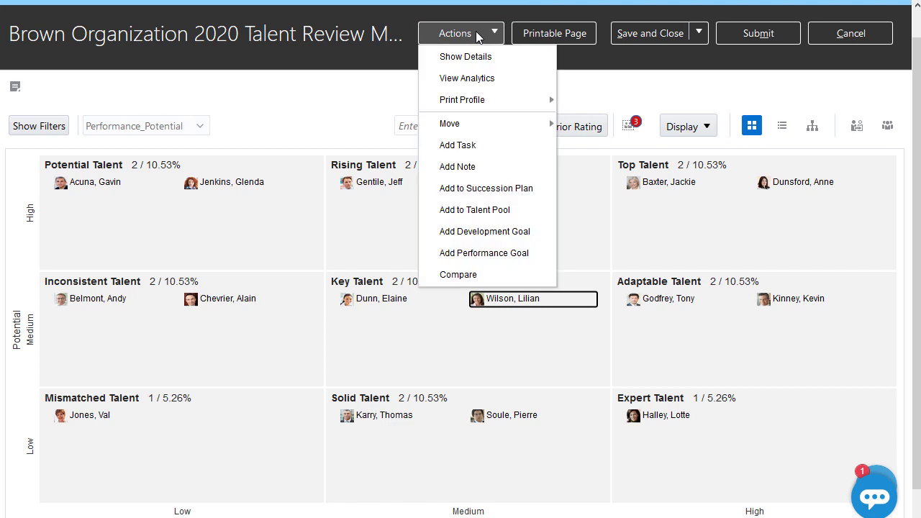
{"action": "left_click", "coordinate": [401, 94]}
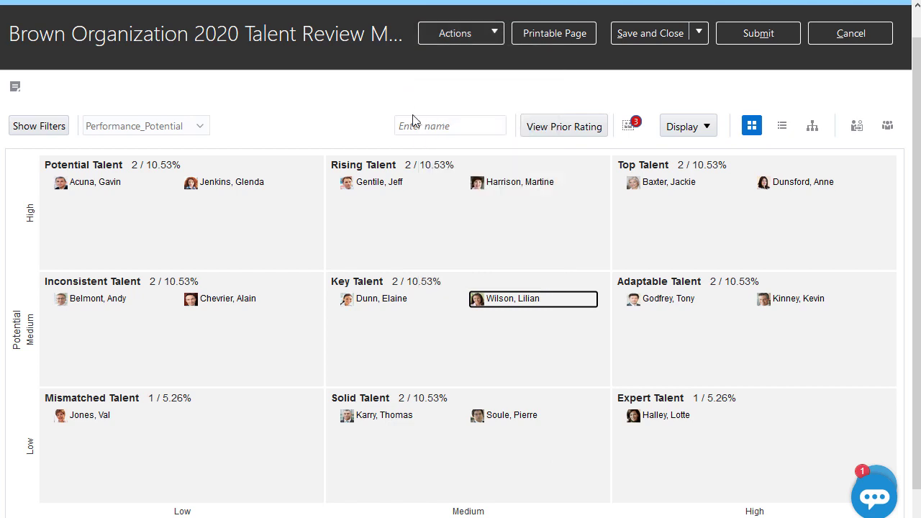
Step: Add a task for the second Key Talent worker about signing up for leadership training, with type Training and priority Medium, and save it
{"action": "left_click", "coordinate": [490, 304]}
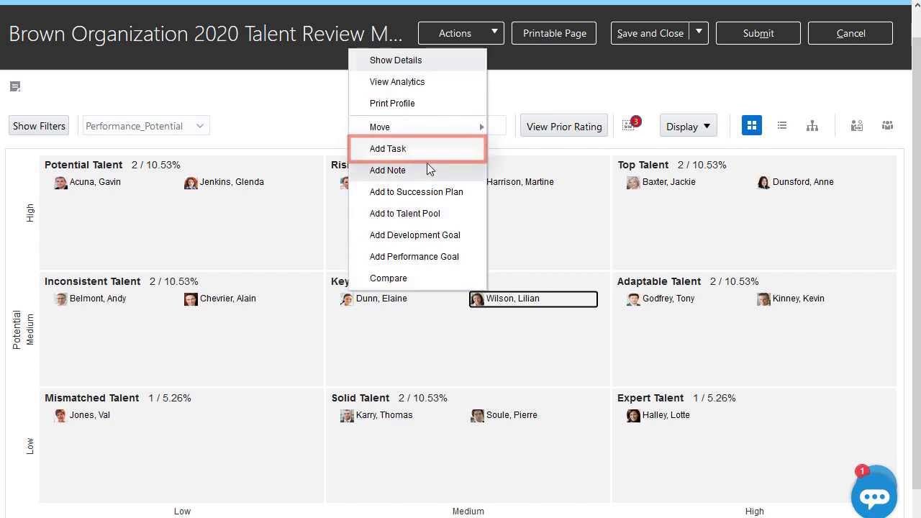
{"action": "left_click", "coordinate": [388, 149]}
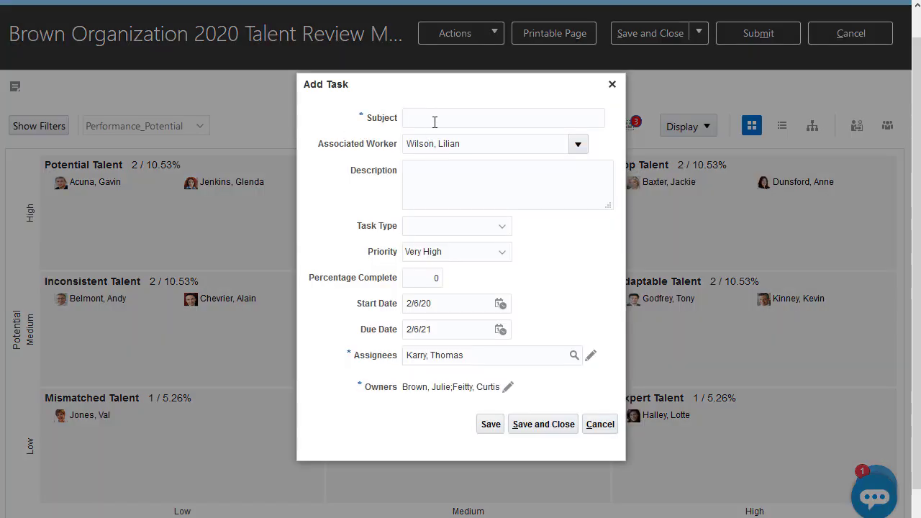
{"action": "type", "text": "Sign Lillian up for leadership"}
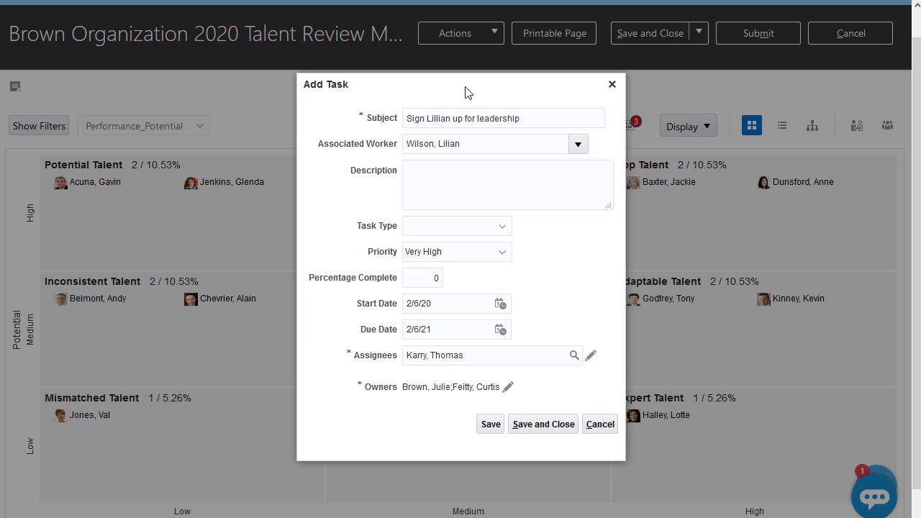
{"action": "type", "text": " training"}
{"action": "left_click", "coordinate": [500, 227]}
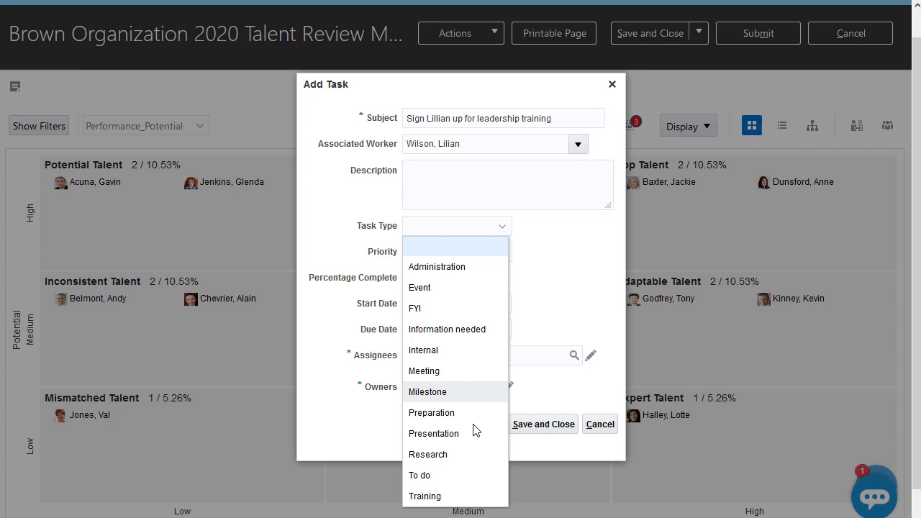
{"action": "left_click", "coordinate": [463, 501]}
{"action": "left_click", "coordinate": [503, 252]}
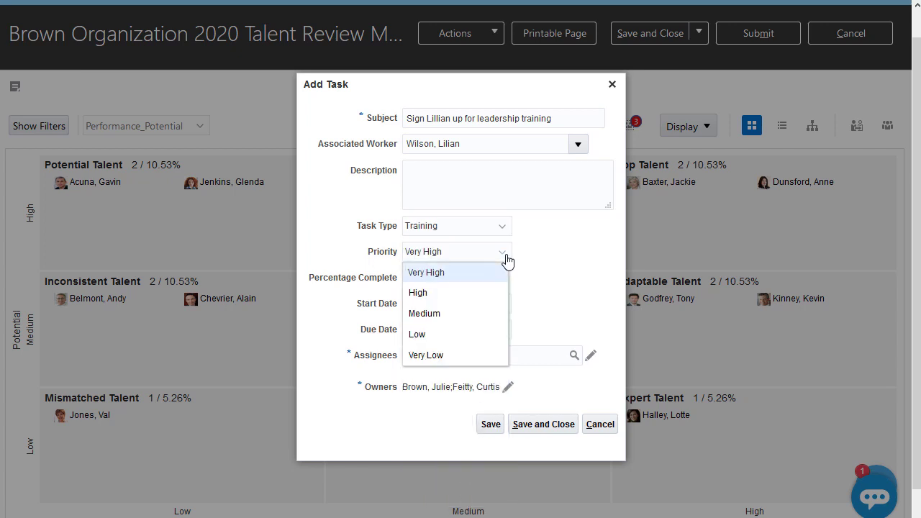
{"action": "left_click", "coordinate": [467, 313]}
{"action": "left_click", "coordinate": [543, 423]}
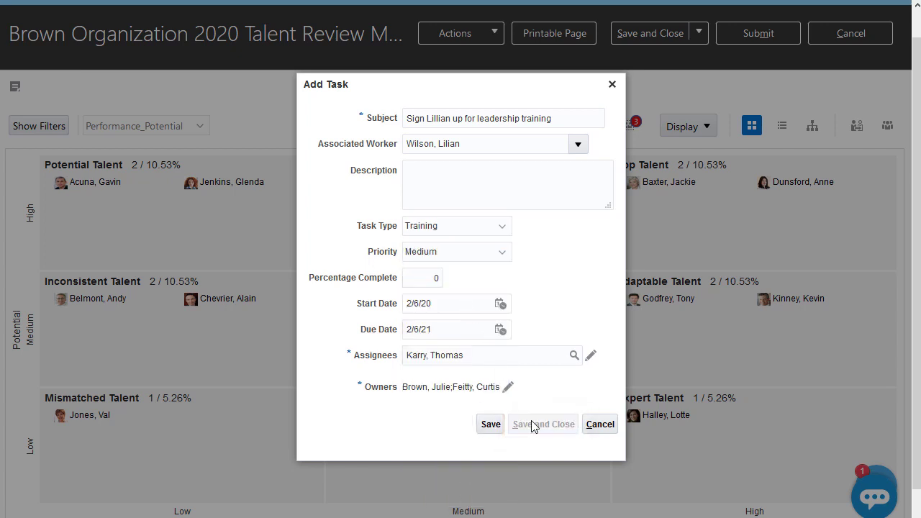
Step: Check the prior ratings, and move the highlighted Key Talent worker to Rising Talent with a High potential rating
{"action": "left_click", "coordinate": [554, 127]}
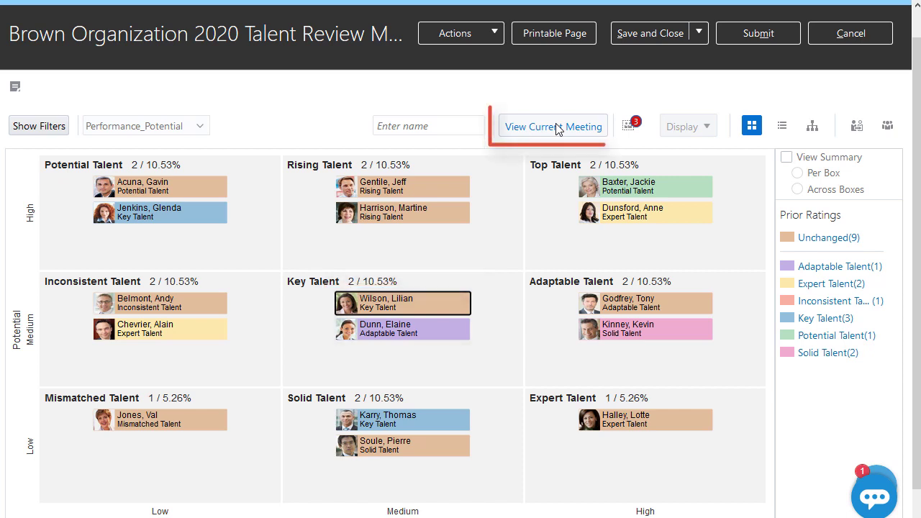
{"action": "left_click", "coordinate": [556, 127]}
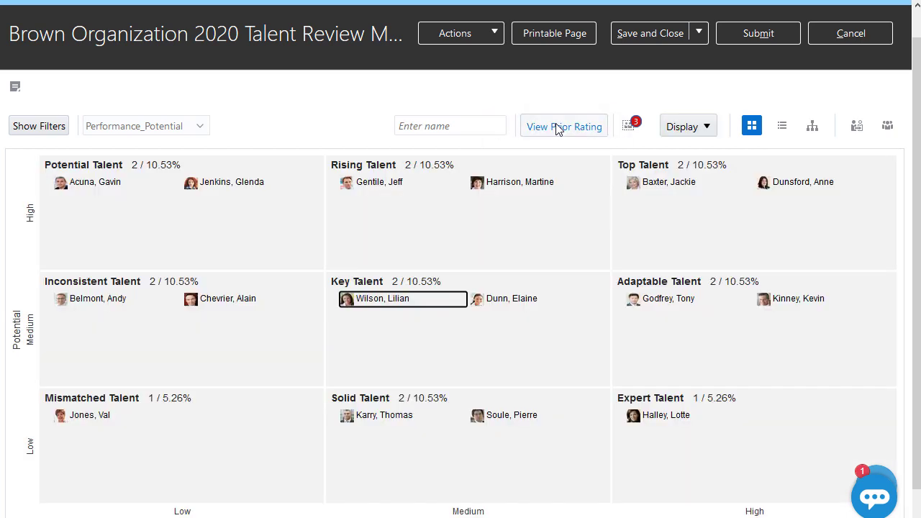
{"action": "left_click_drag", "start_coordinate": [427, 302], "coordinate": [448, 220]}
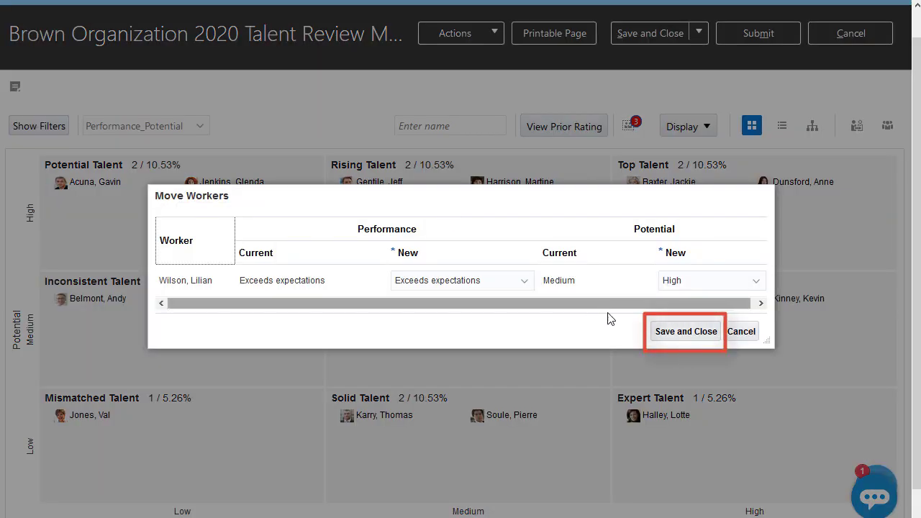
{"action": "left_click", "coordinate": [662, 332]}
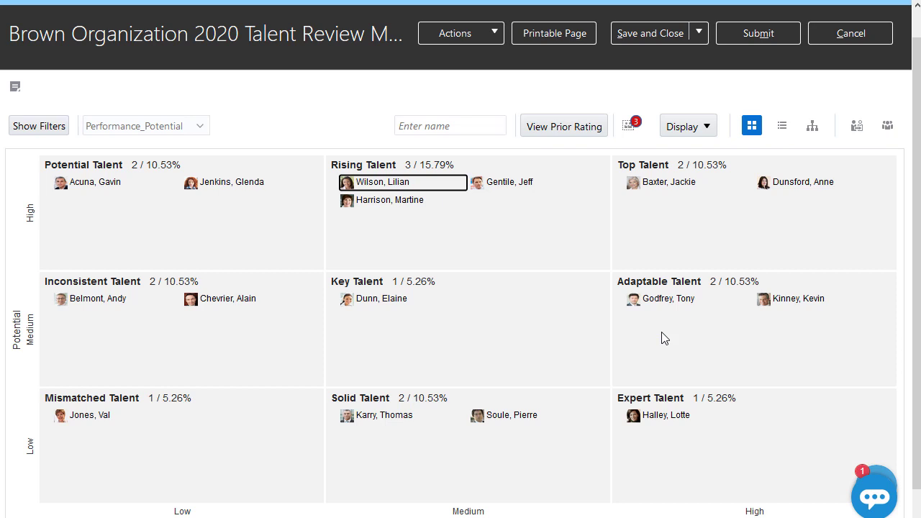
Step: Review the workers in the holding area and the list view, and return to the box chart
{"action": "left_click", "coordinate": [630, 129]}
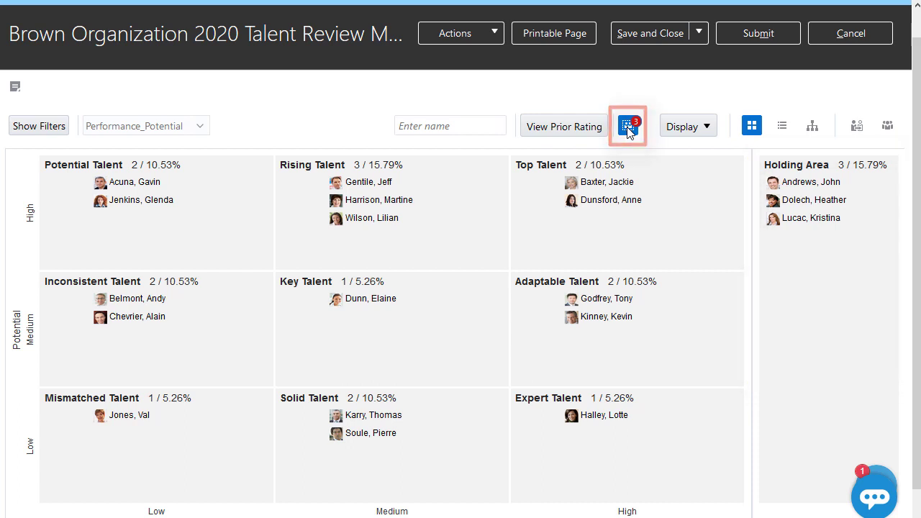
{"action": "left_click", "coordinate": [628, 130]}
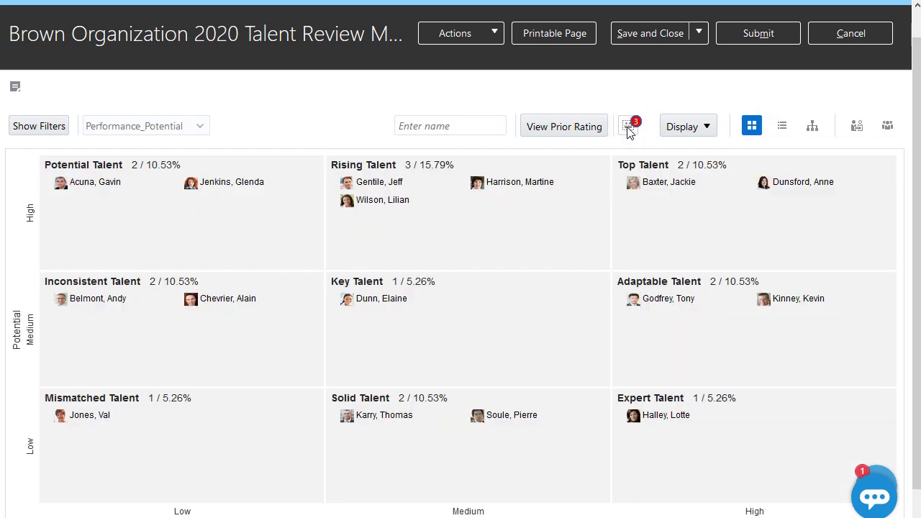
{"action": "left_click", "coordinate": [783, 126]}
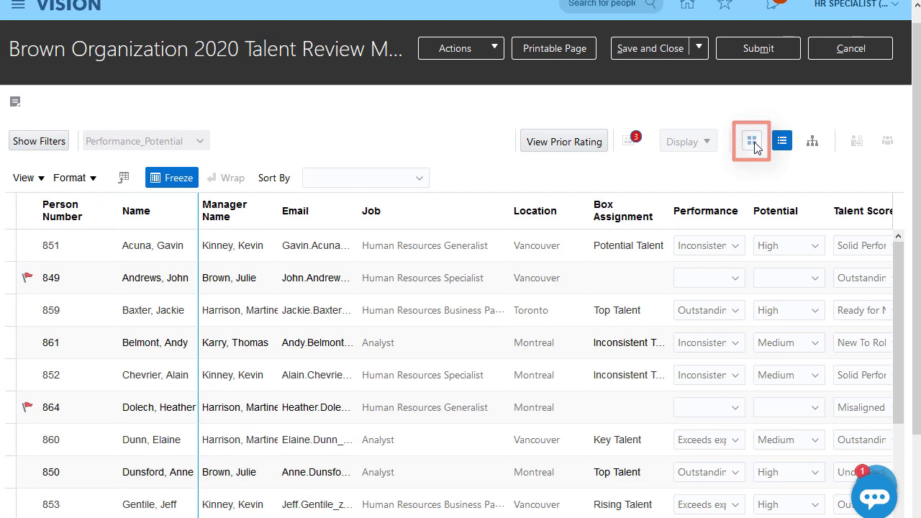
{"action": "left_click", "coordinate": [752, 142]}
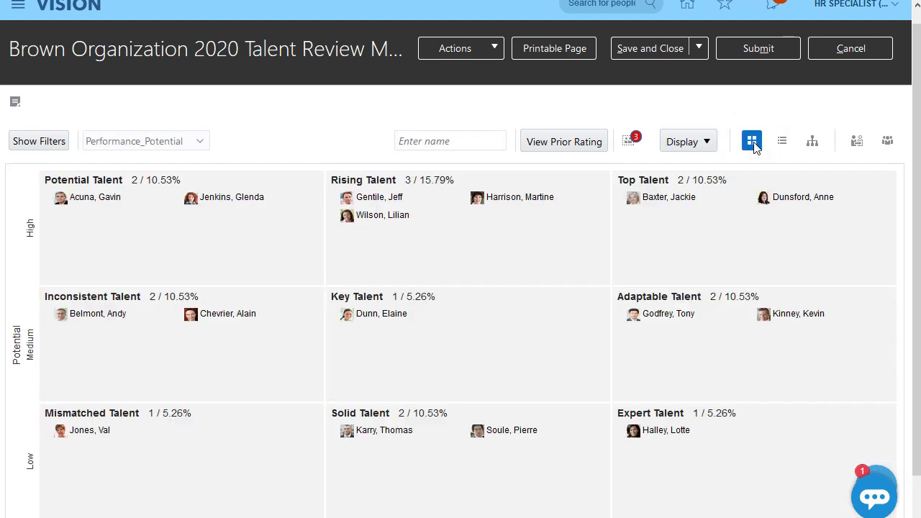
Step: Show the succession plans, highlight the Vice President of HR candidates, and add the third Rising Talent worker to that plan
{"action": "left_click", "coordinate": [857, 143]}
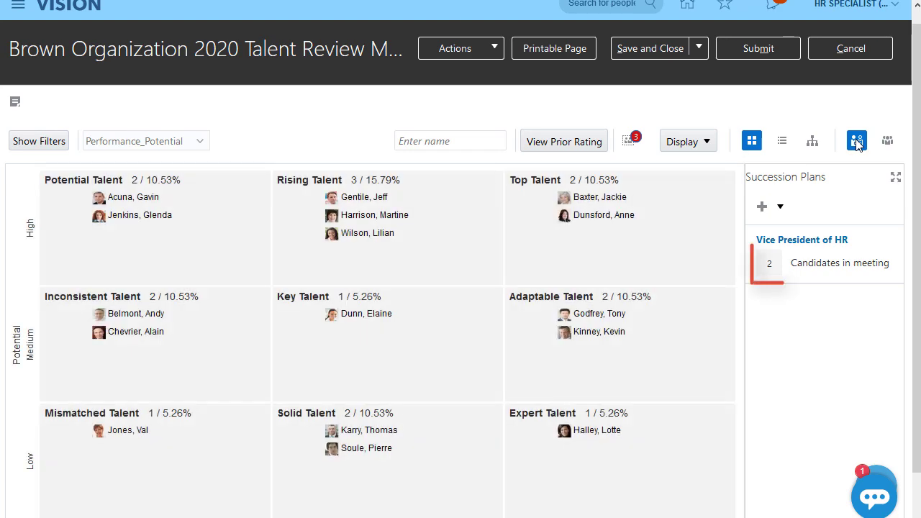
{"action": "left_click", "coordinate": [771, 266]}
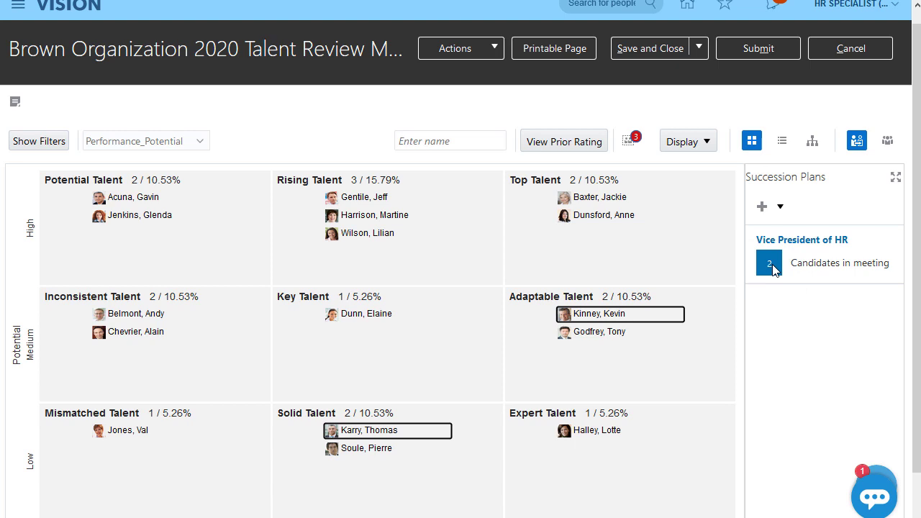
{"action": "left_click", "coordinate": [380, 240]}
{"action": "left_click_drag", "start_coordinate": [380, 239], "coordinate": [814, 249]}
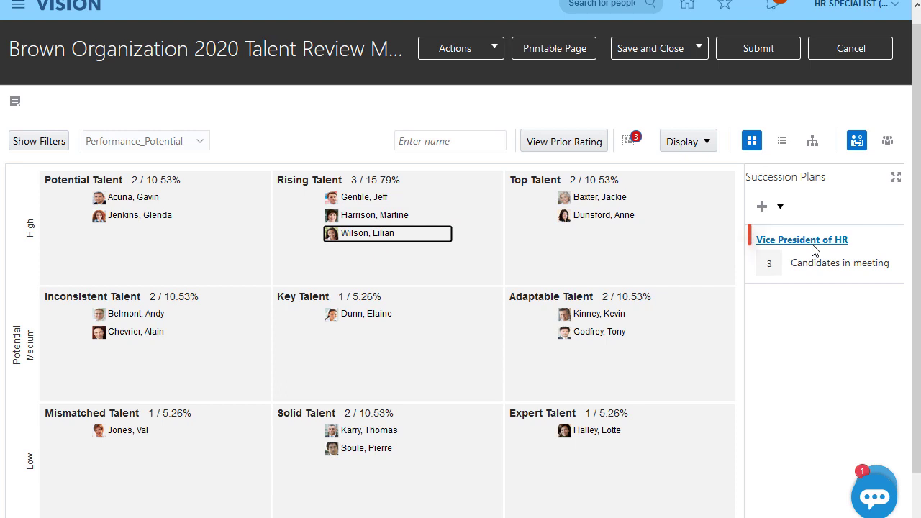
Step: Review the candidate details of the Vice President of HR plan and the options for adding succession plans, and hide the plans
{"action": "left_click", "coordinate": [813, 242]}
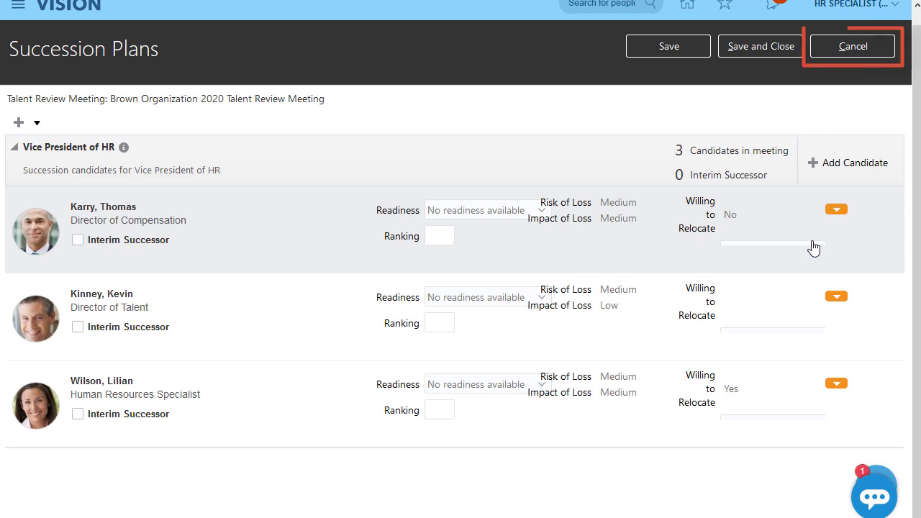
{"action": "left_click", "coordinate": [851, 44]}
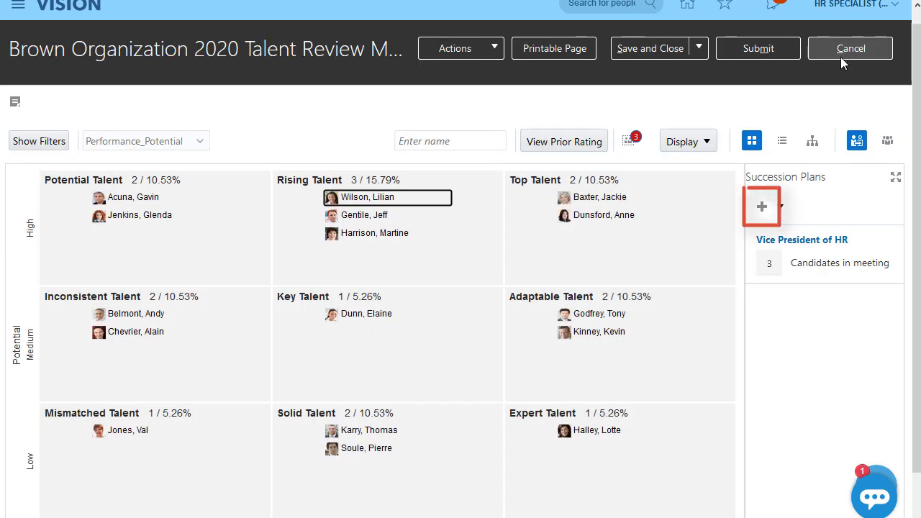
{"action": "left_click", "coordinate": [763, 208]}
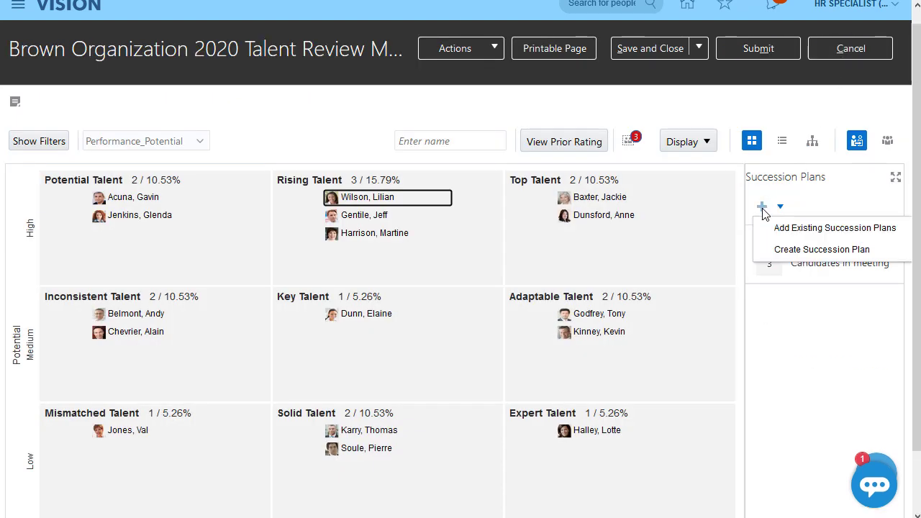
{"action": "left_click", "coordinate": [856, 142]}
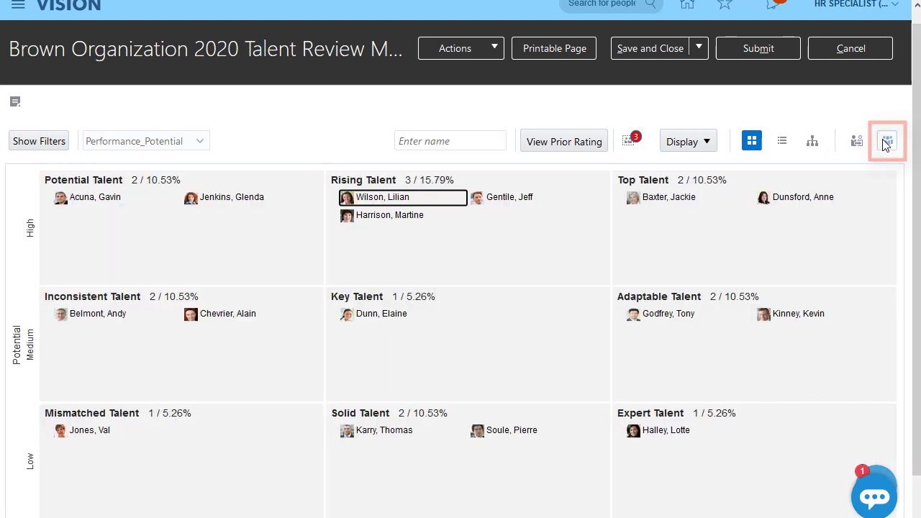
Step: View the talent pools associated with the meeting and hide them again
{"action": "left_click", "coordinate": [887, 142]}
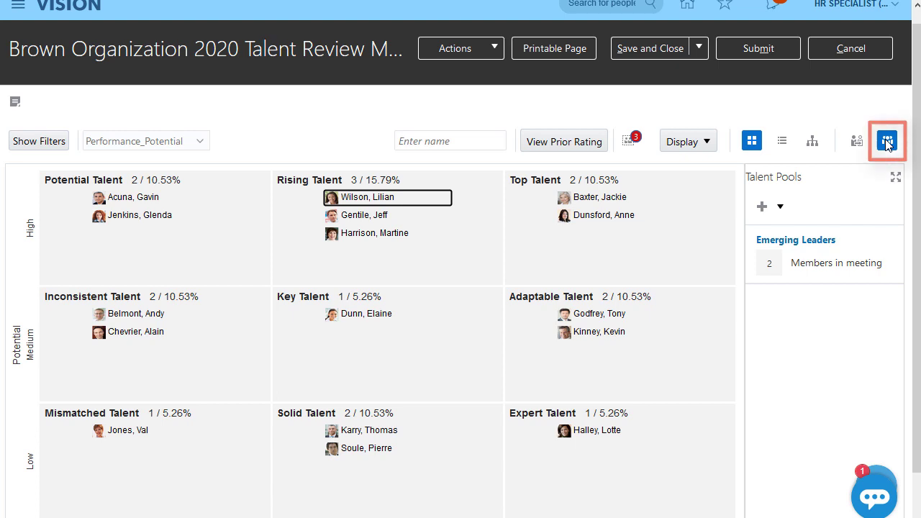
{"action": "left_click", "coordinate": [887, 141]}
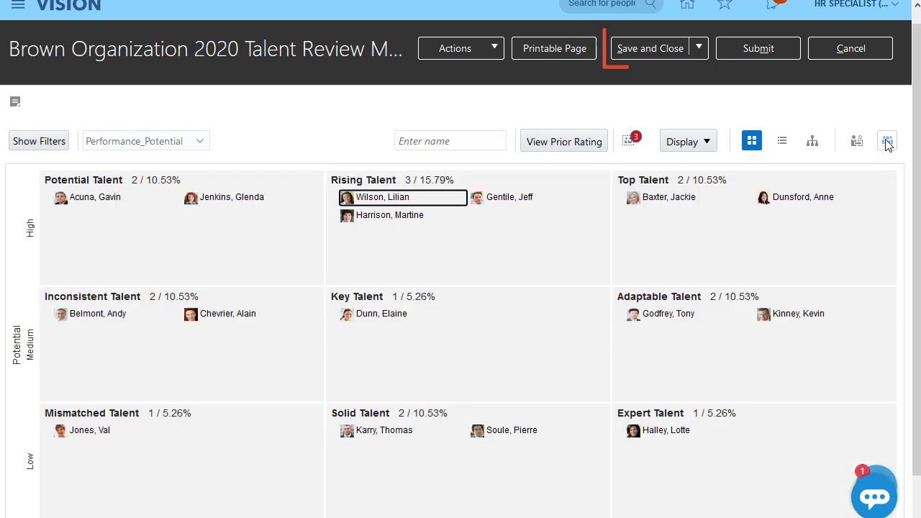